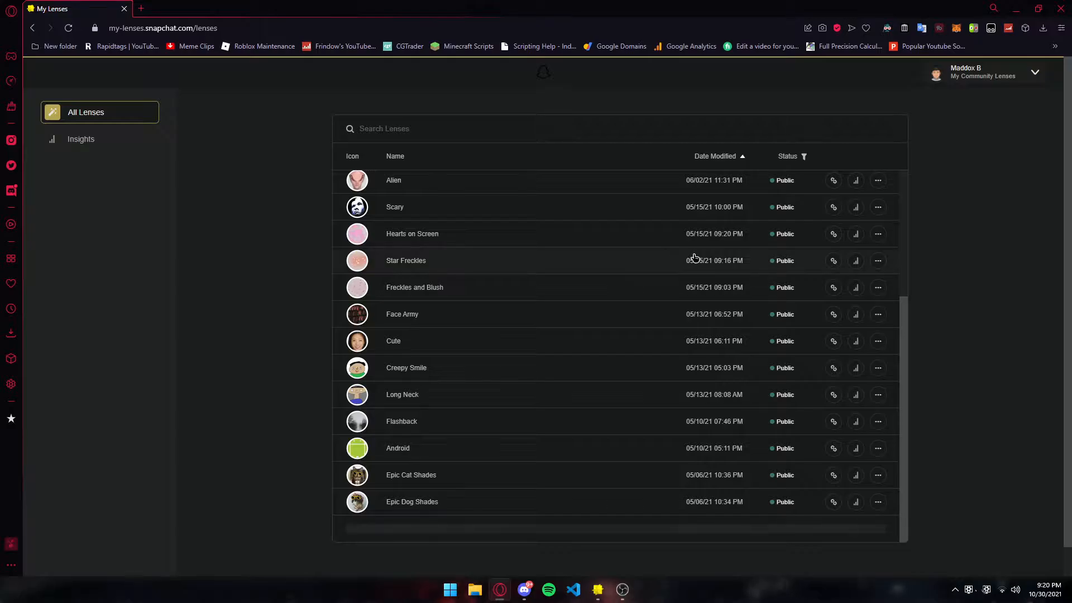
Look through the lens list and open the engagement insights of the "Swipe up with name" lens.
scroll(719, 257, down, 7)
scroll(670, 335, up, 10)
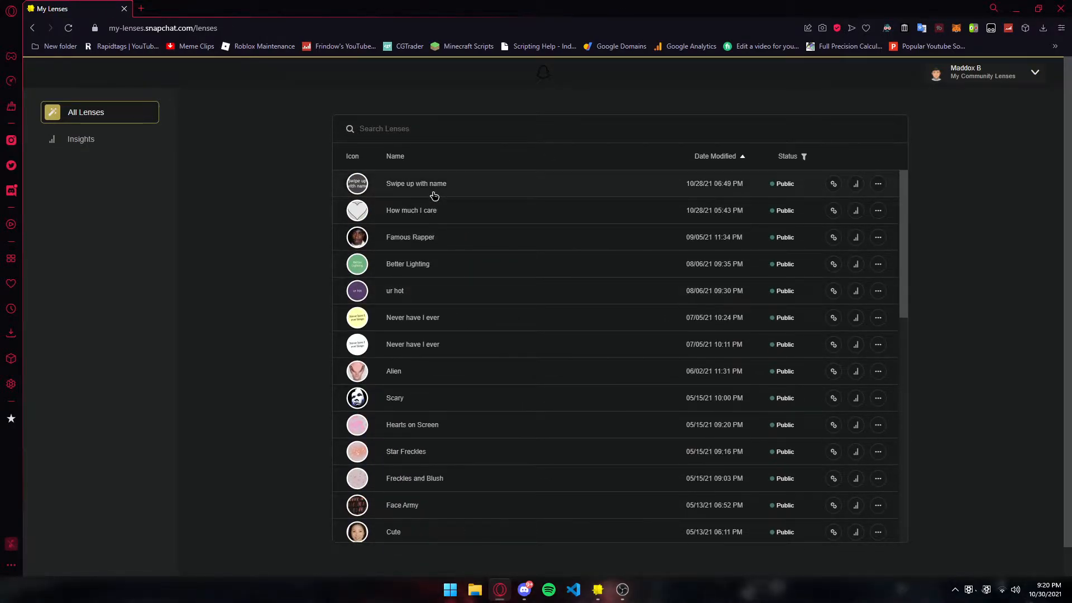
click(856, 184)
click(446, 161)
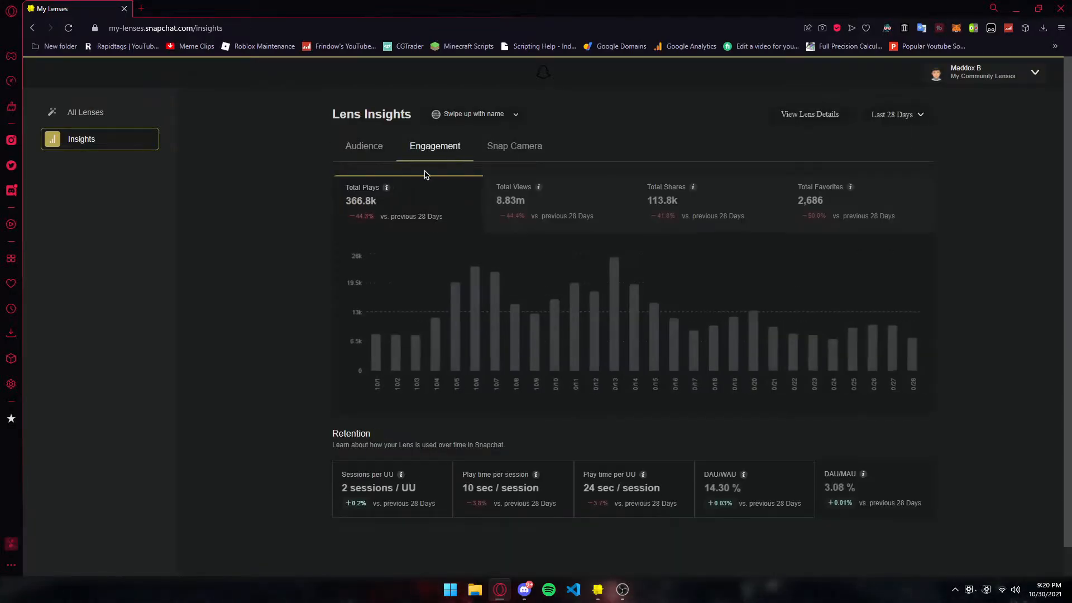
Set the insights period to All Time and view the lens's Total Views chart and audience data.
click(917, 114)
click(894, 176)
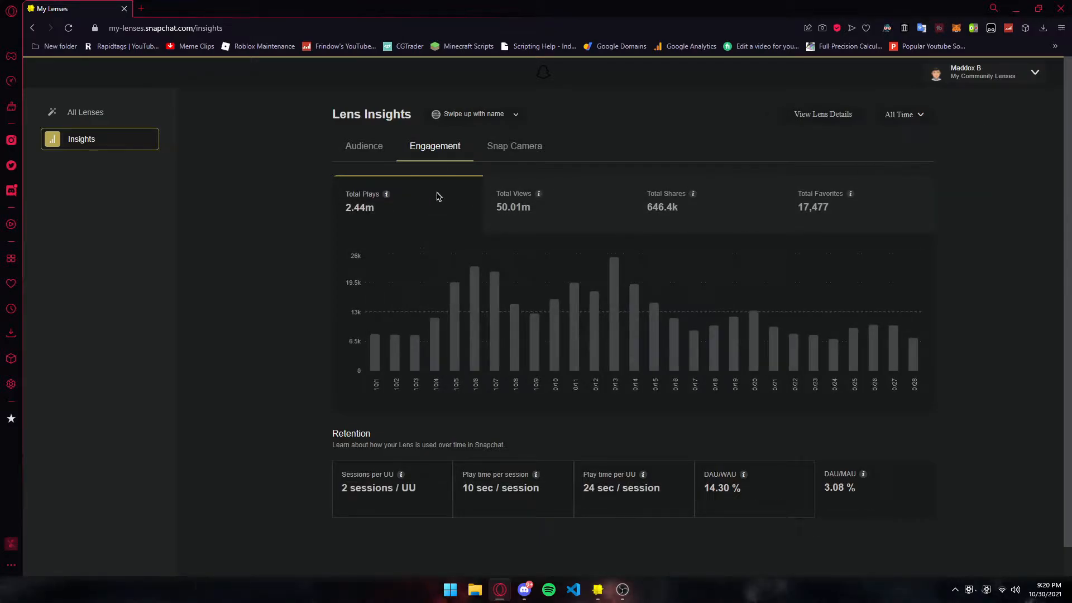
click(567, 223)
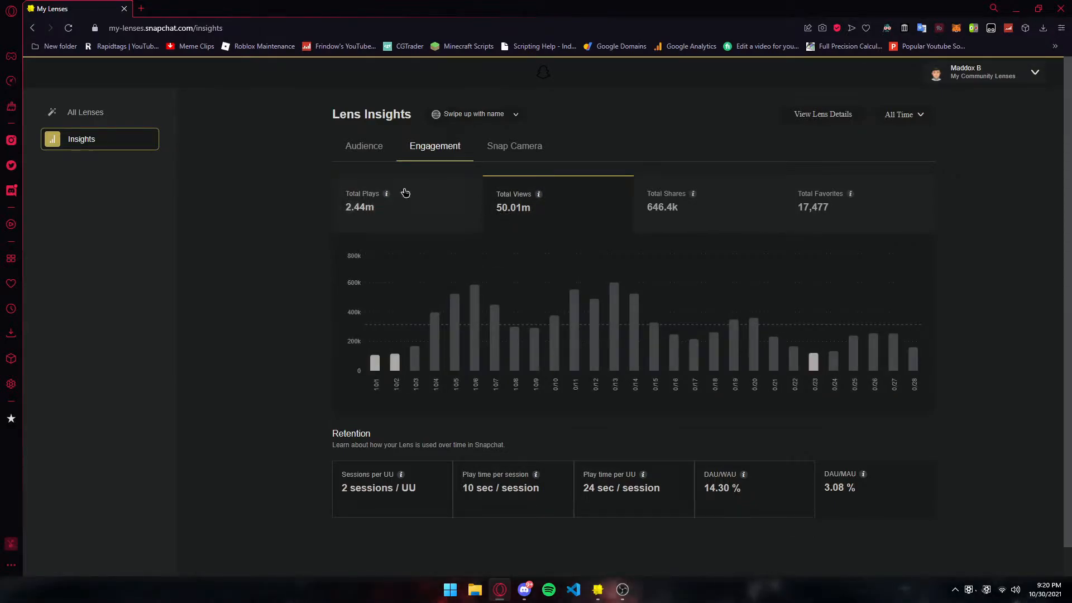
click(382, 149)
Return to the list of all lenses and look through it from newest to oldest.
click(132, 119)
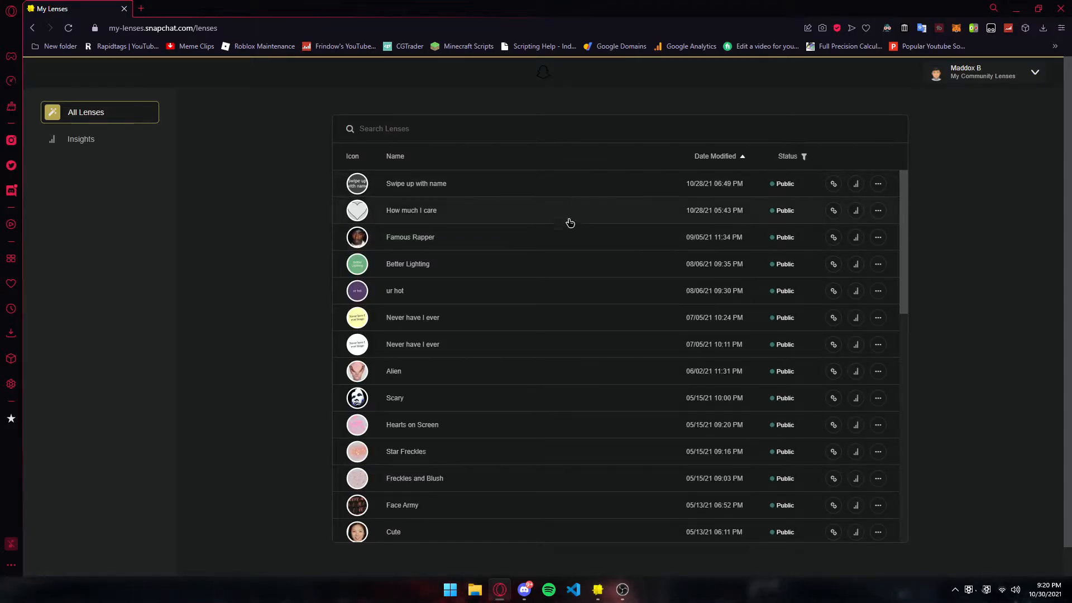
scroll(610, 376, down, 10)
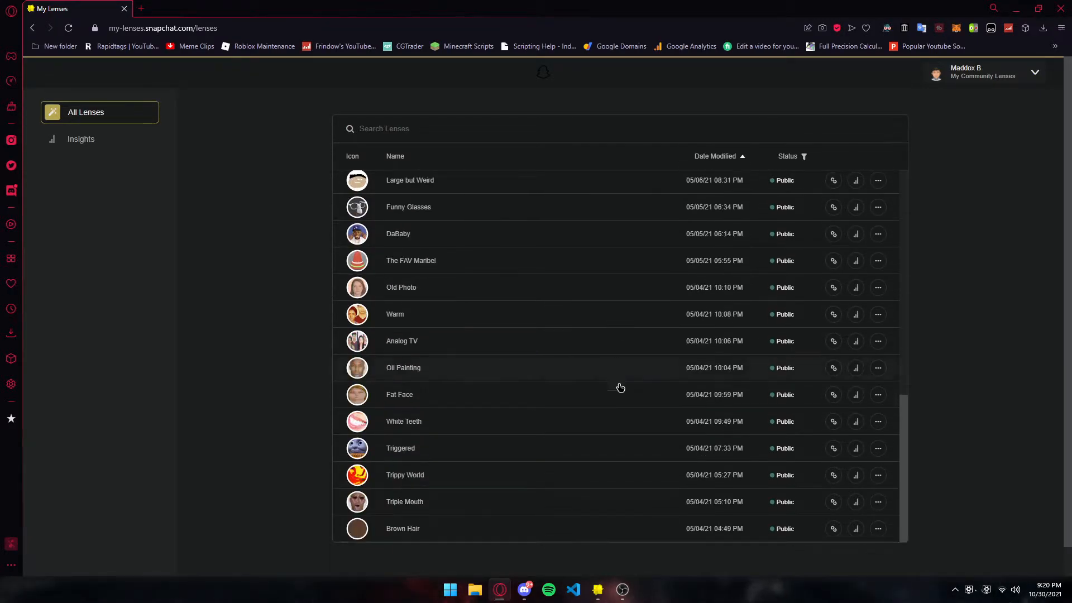
drag(904, 441, 927, 190)
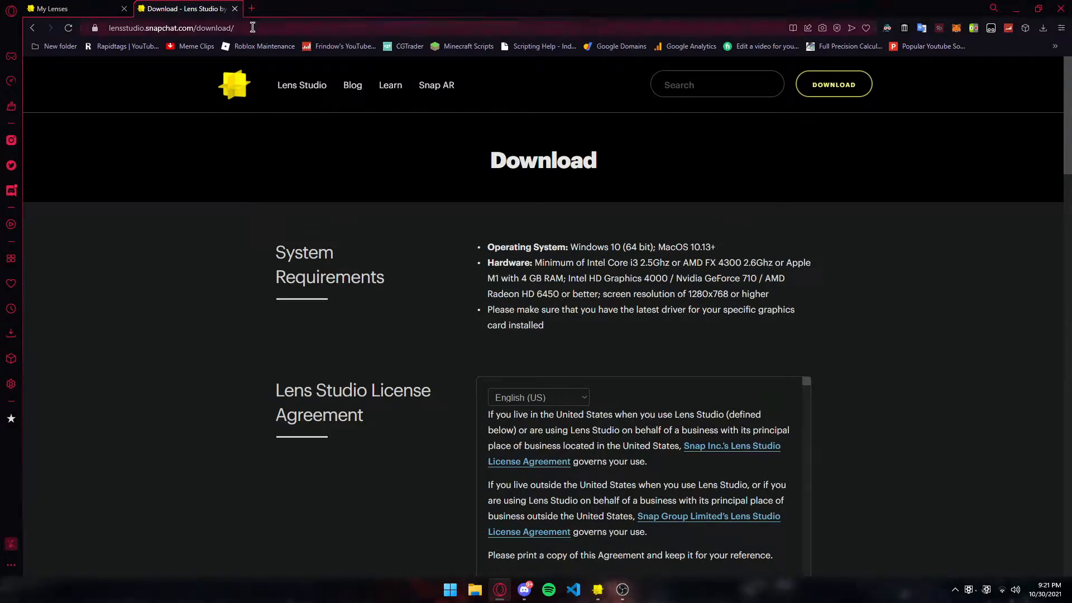
Examine the Lens Studio download page, including its address and the operating system and hardware requirements.
drag(237, 27, 414, 50)
click(558, 126)
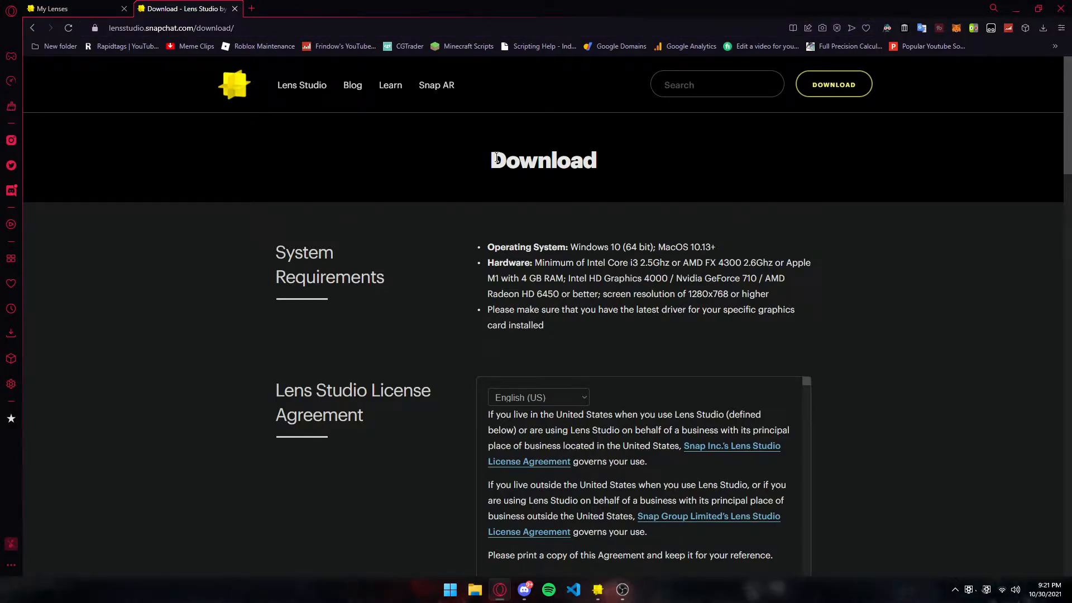
drag(496, 158, 612, 169)
click(613, 170)
drag(571, 247, 716, 247)
click(664, 244)
scroll(541, 297, down, 2)
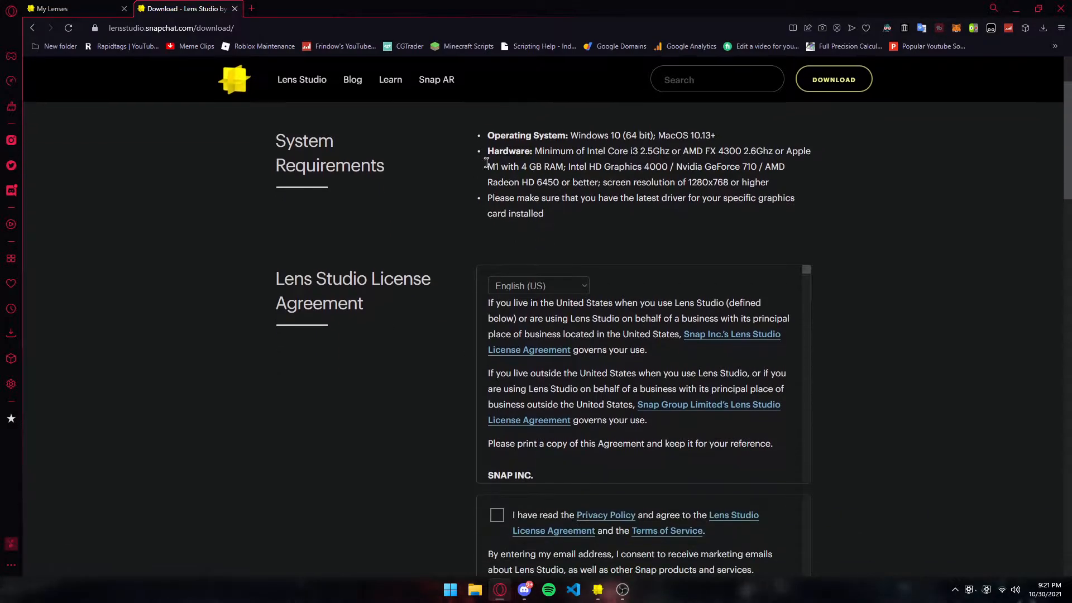
drag(486, 135, 594, 170)
click(598, 179)
scroll(614, 277, down, 5)
scroll(675, 379, up, 7)
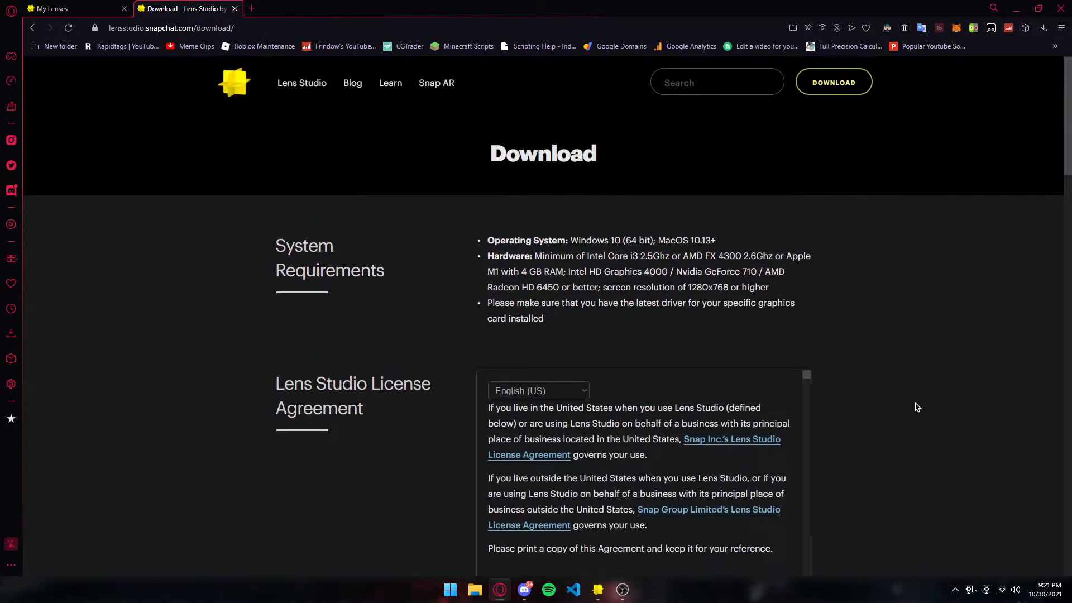
Agree to the Privacy Policy, Lens Studio License Agreement and Terms of Service on the download page.
scroll(901, 390, down, 6)
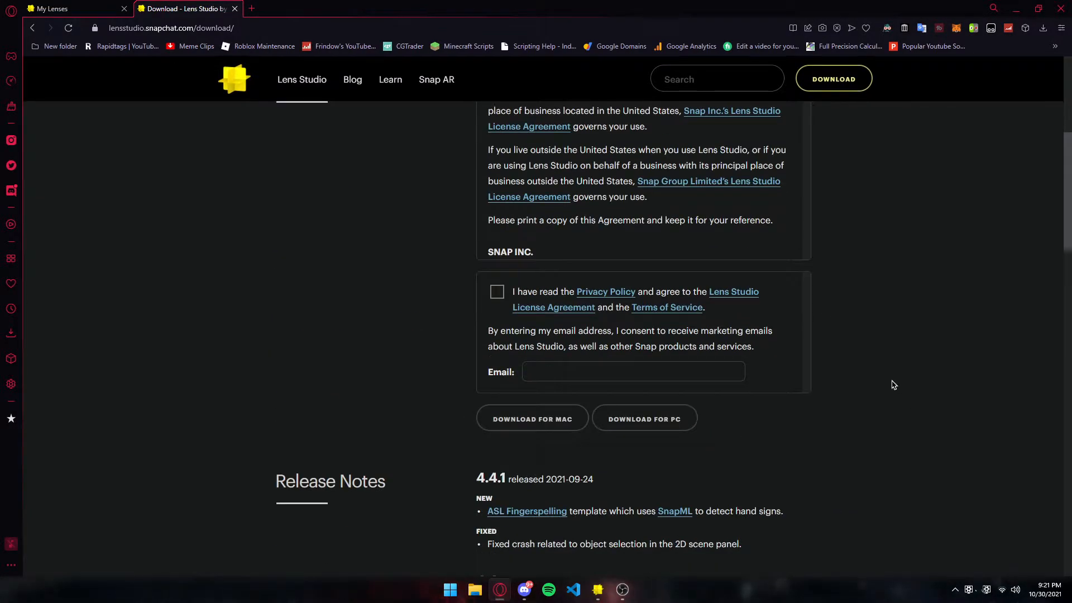
click(497, 291)
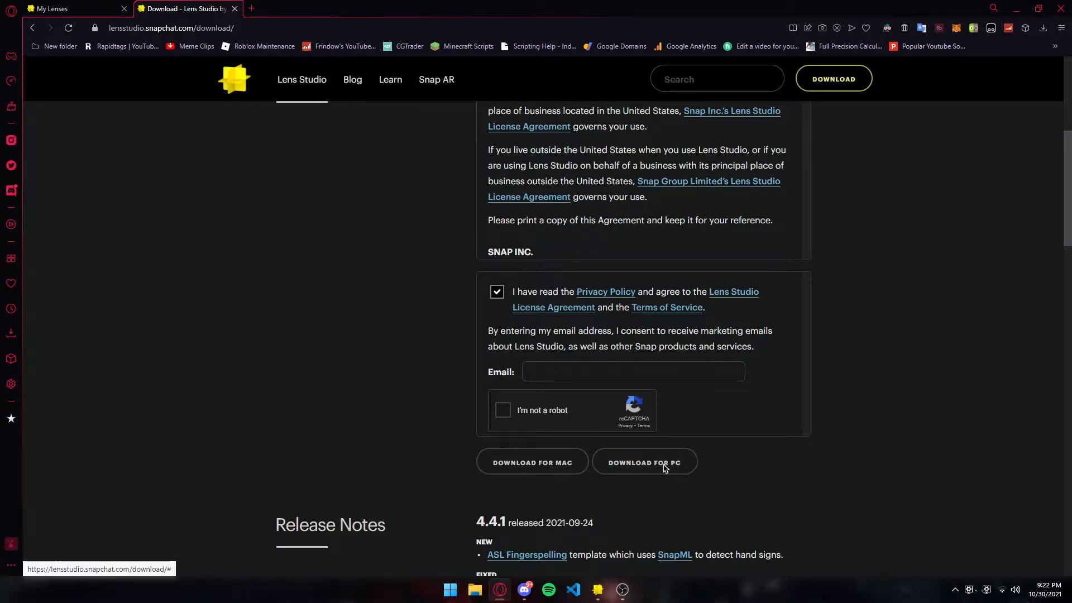
click(623, 592)
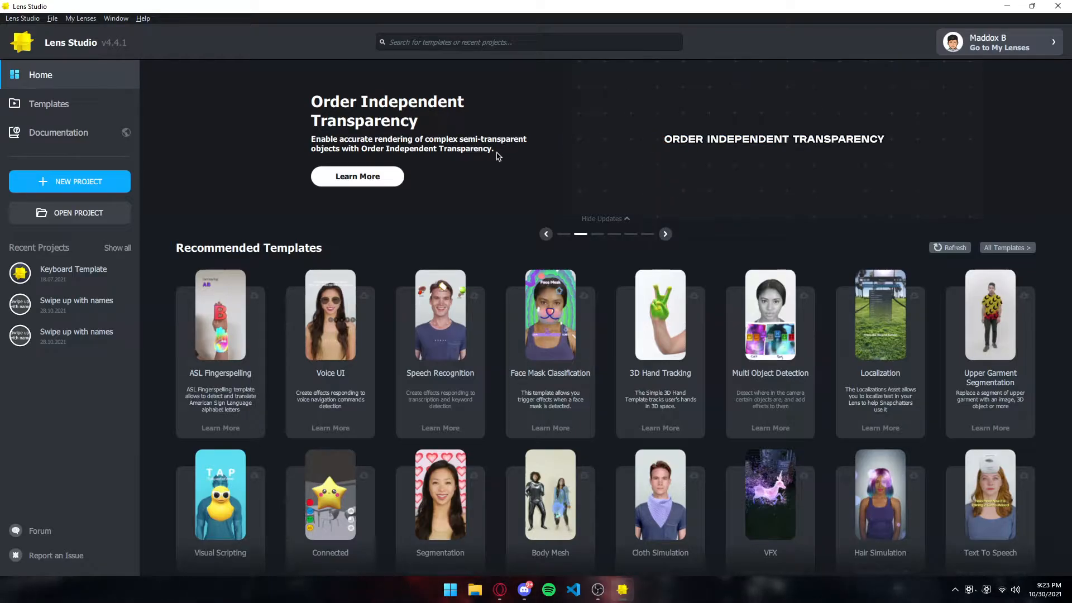
Create a new blank project in Lens Studio.
click(53, 19)
click(212, 80)
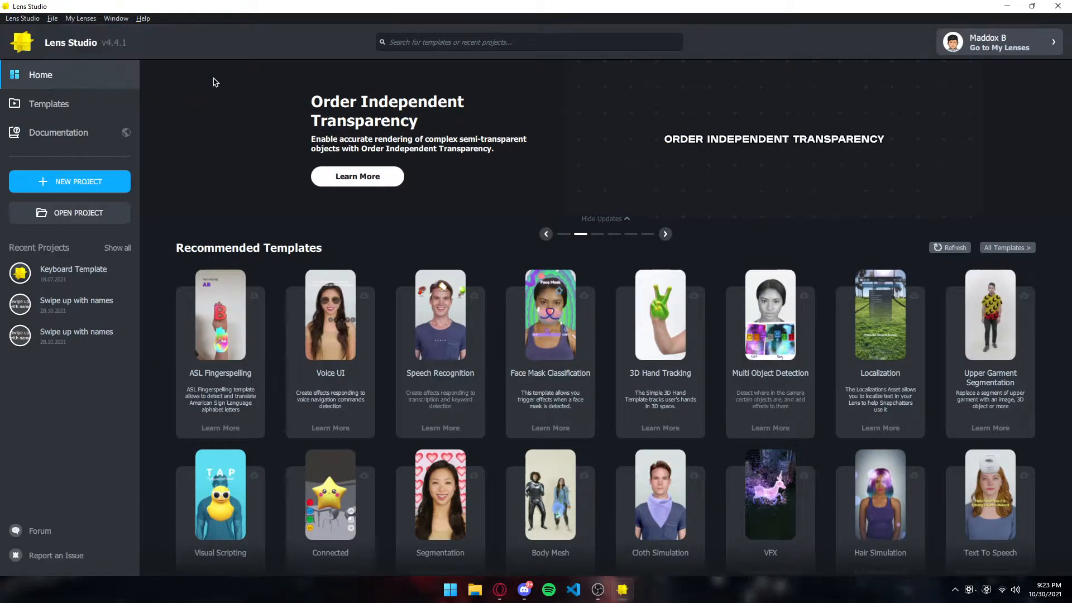
click(53, 18)
click(155, 165)
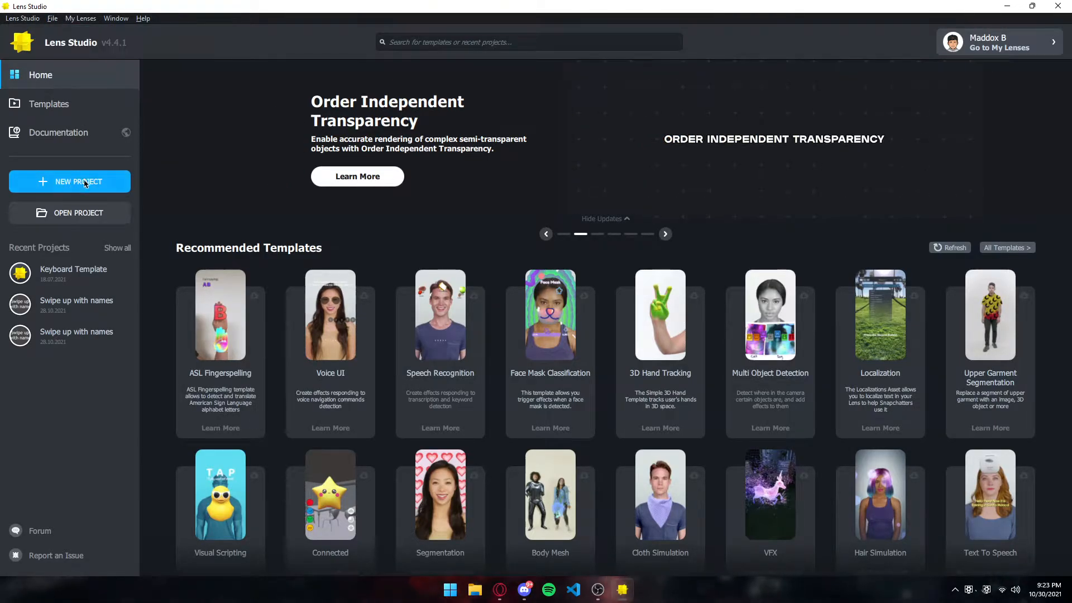
click(82, 183)
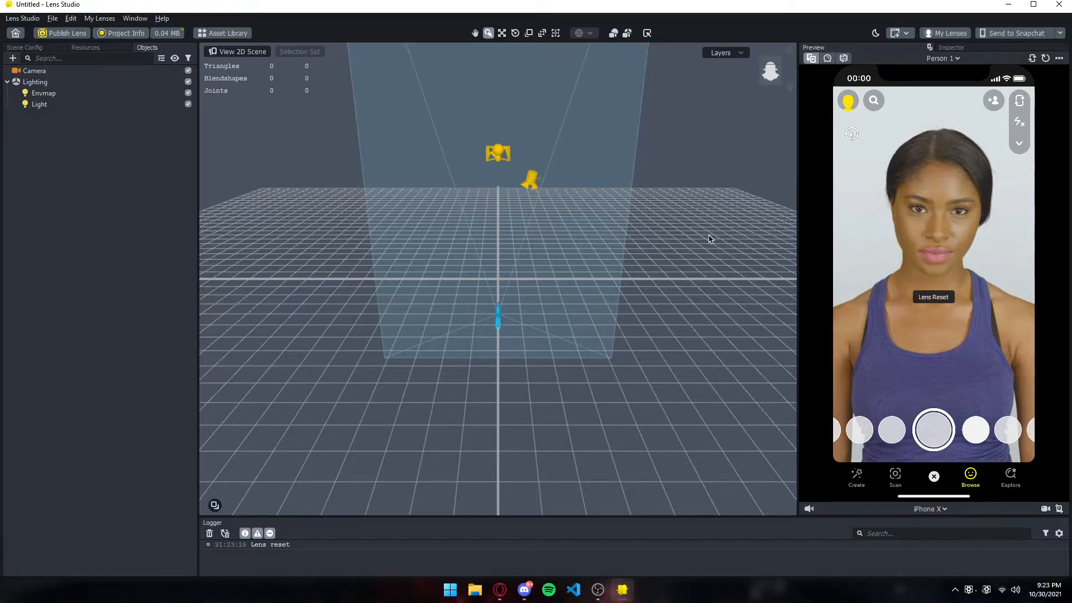
Try adding an empty scene object to the project, and undo the addition.
right_drag(638, 288, 570, 291)
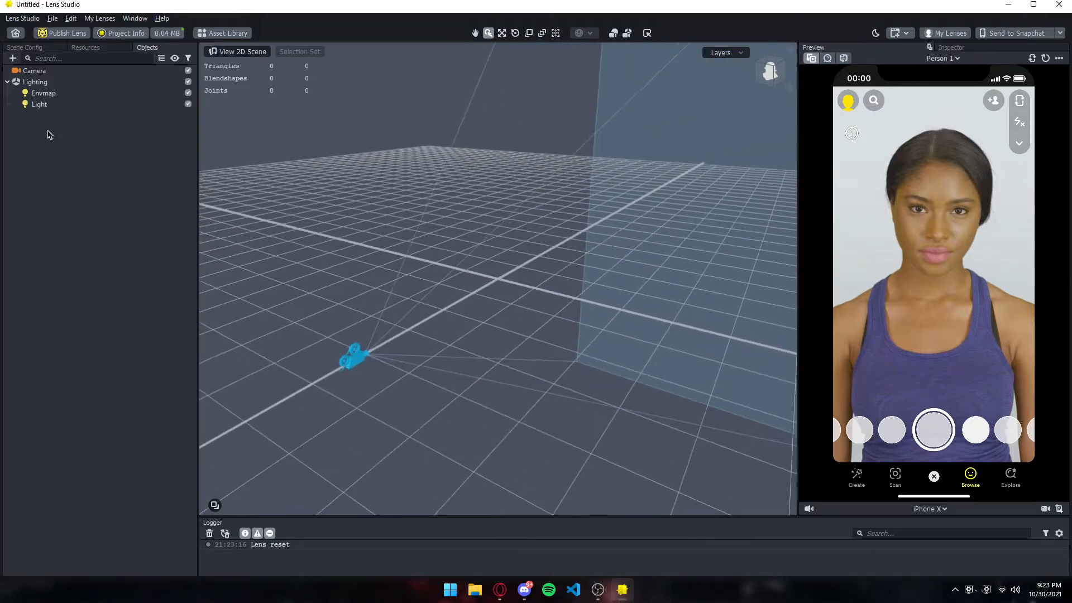
click(12, 58)
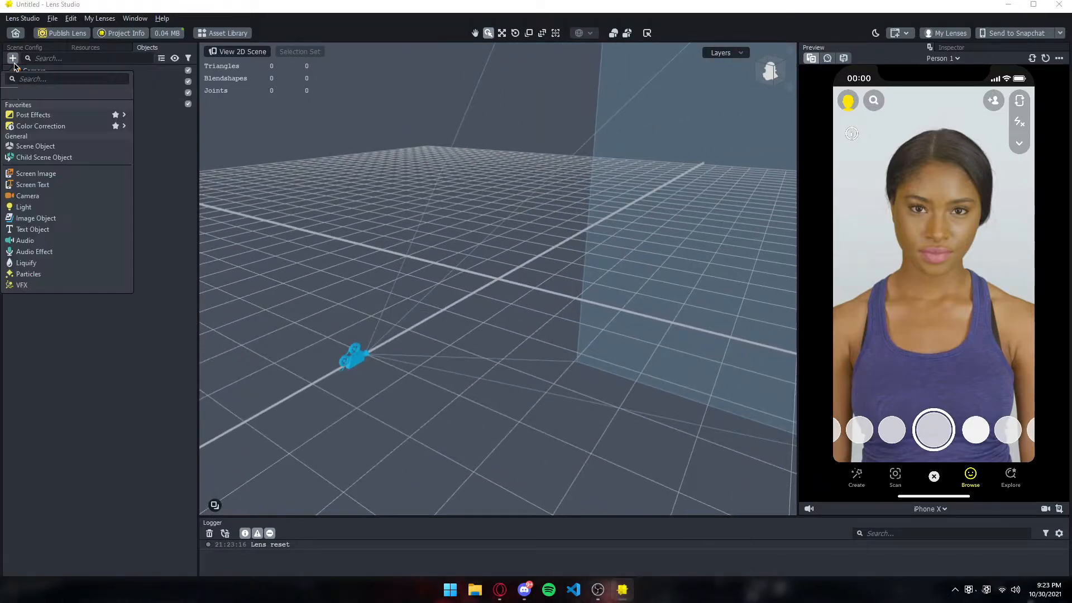
click(53, 146)
right_drag(406, 210, 525, 216)
scroll(519, 238, down, 5)
key(ctrl+z)
Add a Box mesh to the scene.
right_click(56, 177)
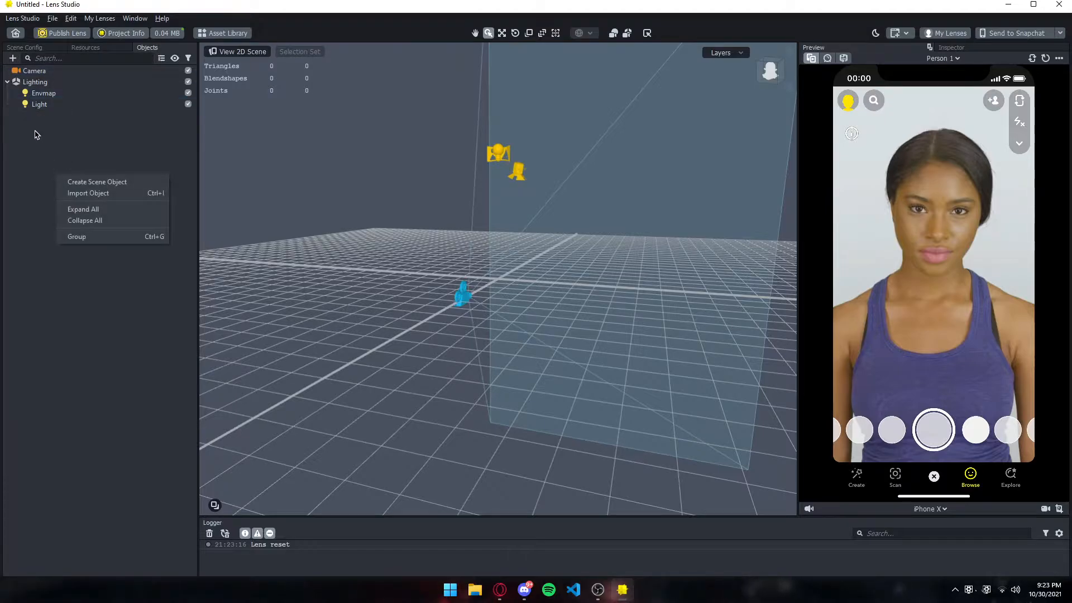
click(13, 59)
scroll(62, 178, down, 5)
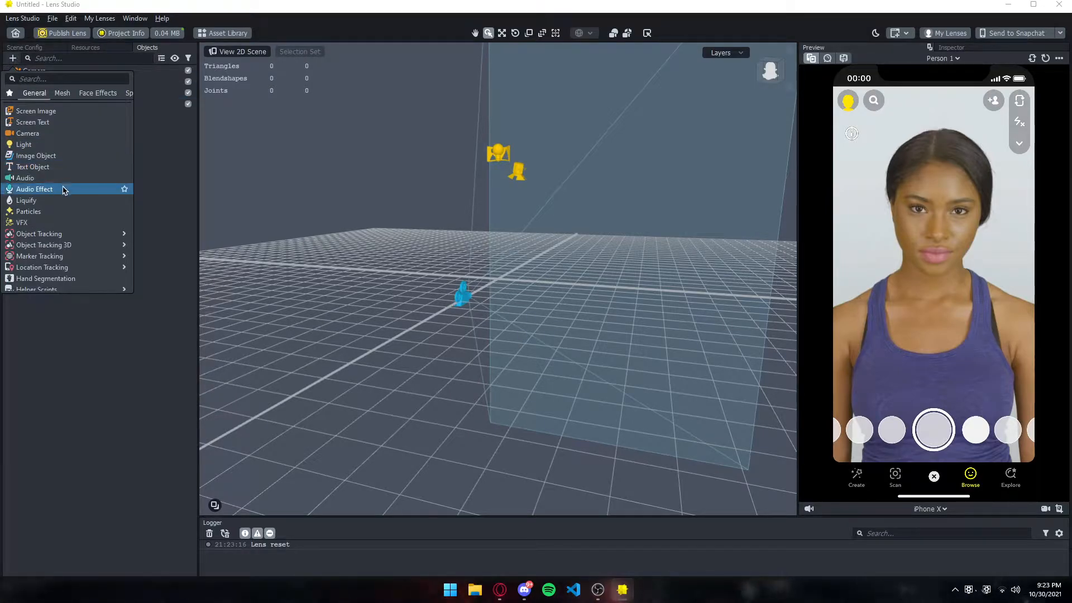
scroll(60, 203, down, 4)
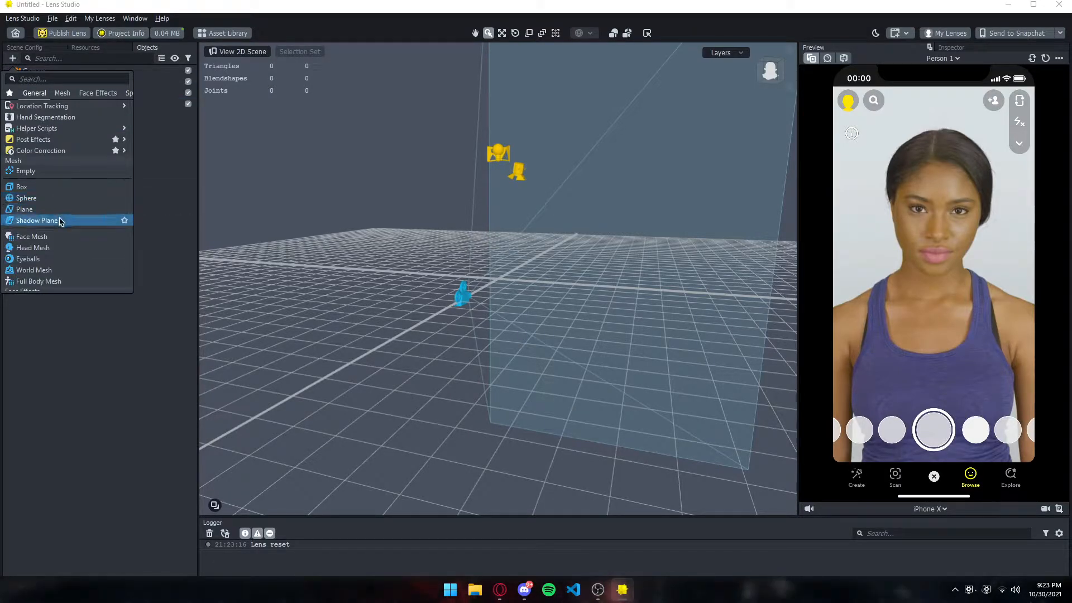
click(33, 184)
scroll(533, 263, up, 5)
right_drag(534, 263, 569, 287)
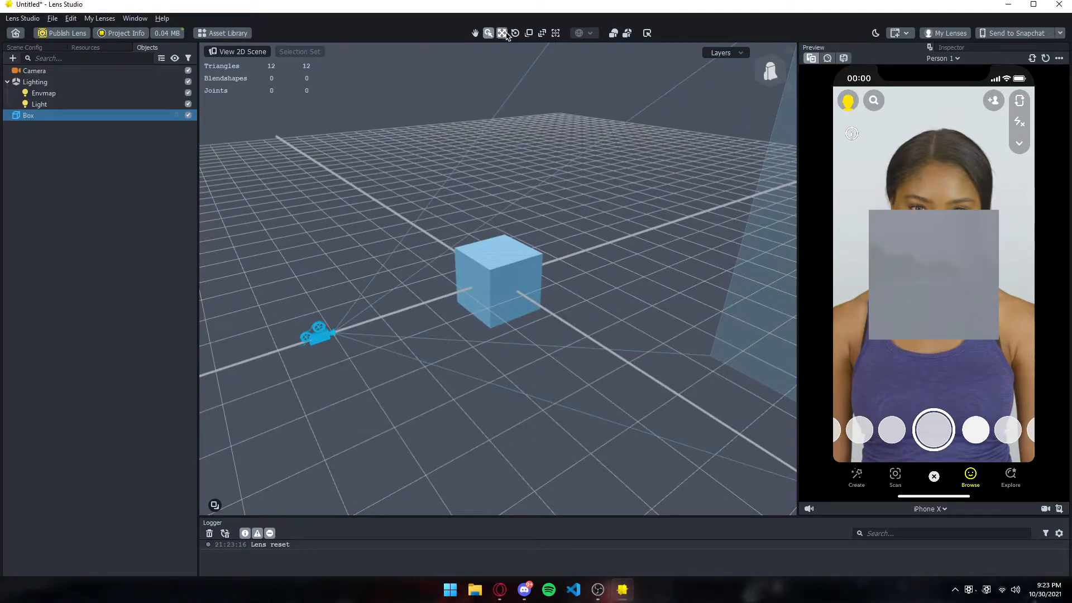
Move the box up and sideways until it covers part of the preview person's face, and delete it from the scene.
click(506, 35)
right_drag(591, 232, 619, 260)
mouse_move(530, 283)
mouse_down()
mouse_move(639, 283)
mouse_move(527, 284)
mouse_up()
drag(527, 231, 420, 214)
drag(445, 249, 502, 250)
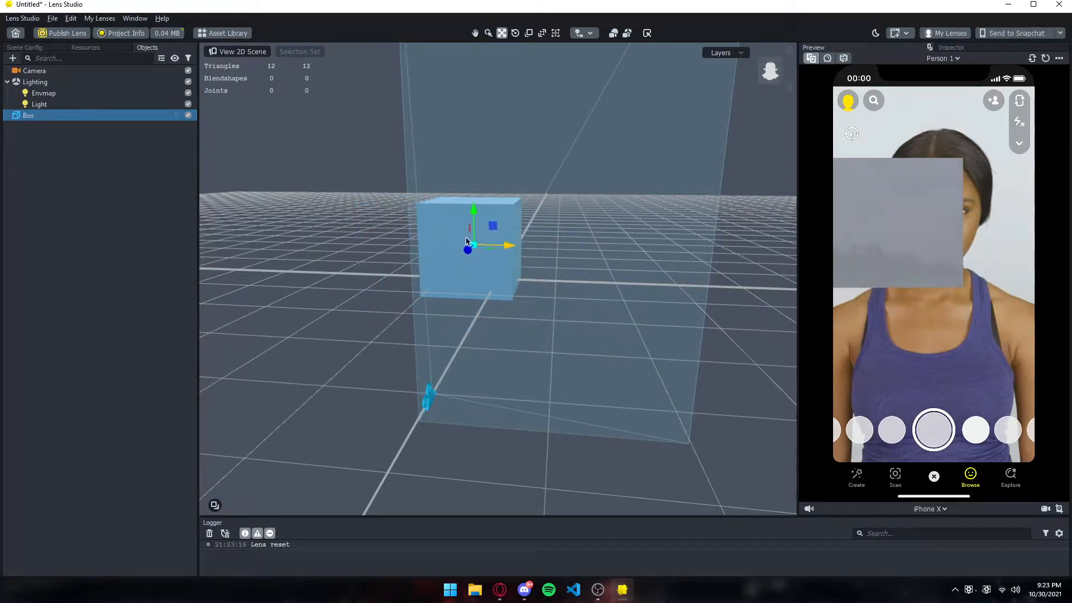
right_click(45, 121)
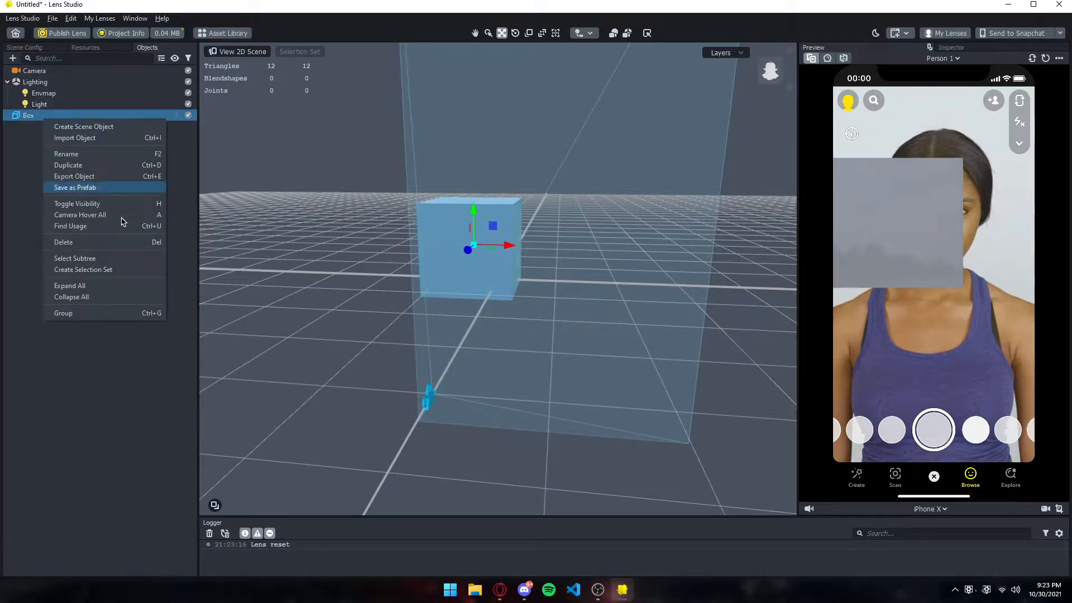
click(102, 244)
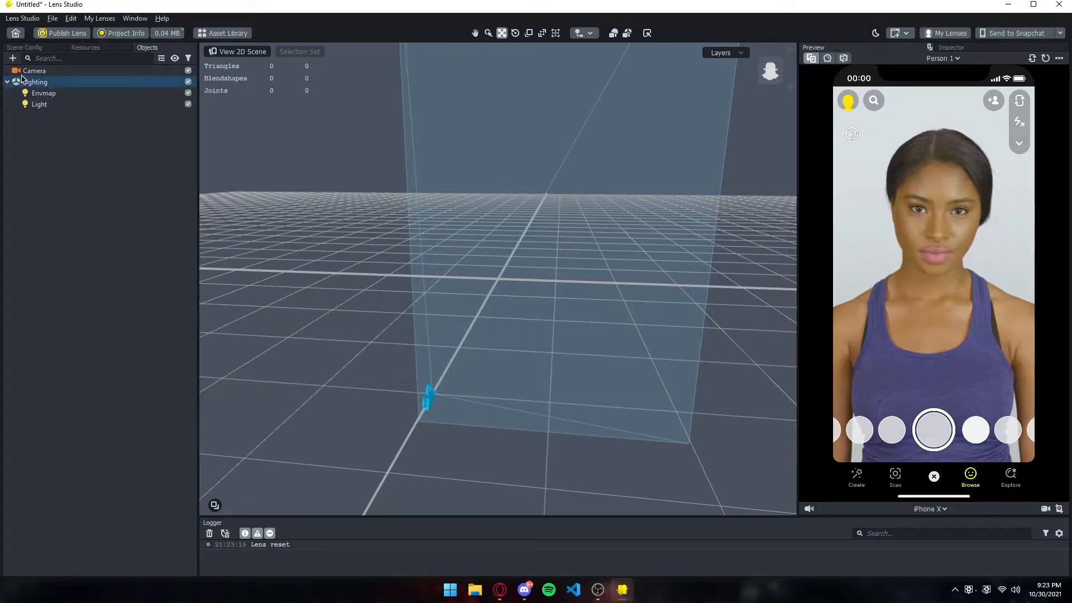
Search the object types for "image" and add a Screen Image to the scene.
click(12, 58)
scroll(64, 209, down, 3)
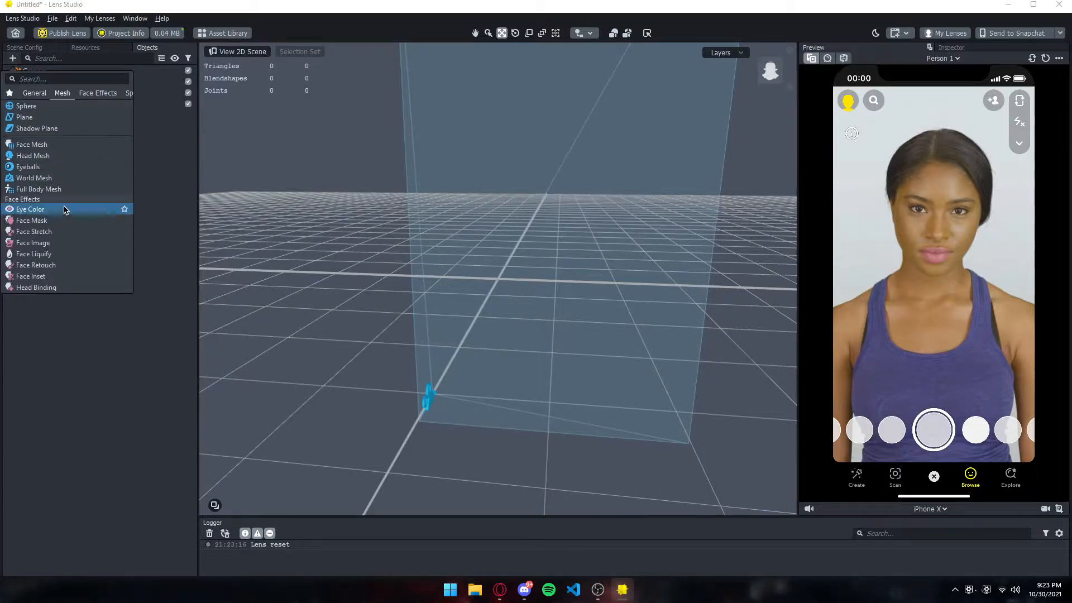
text(image)
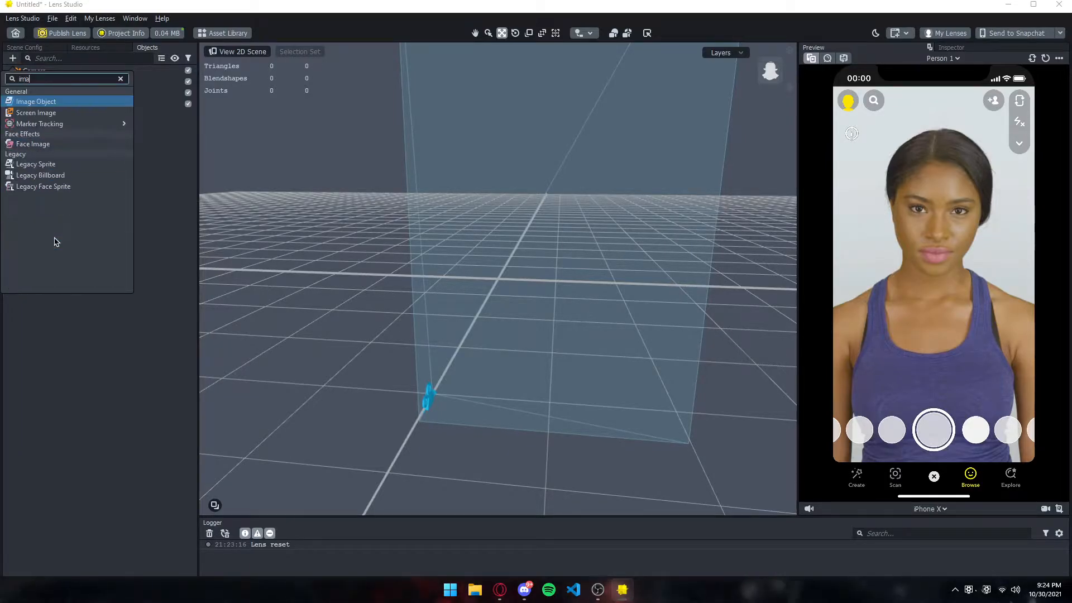
click(34, 112)
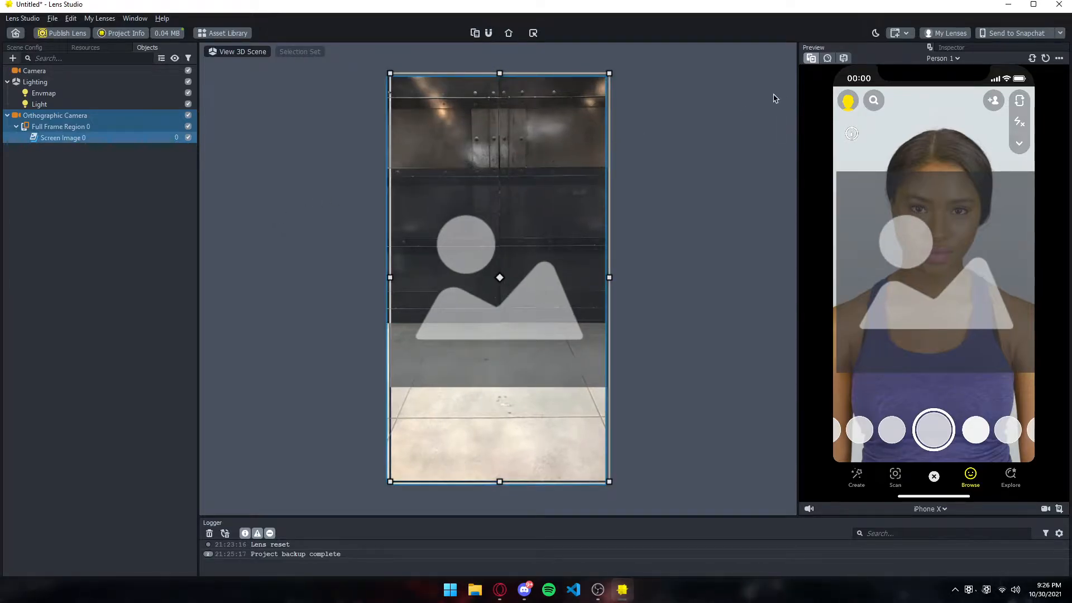
Show the screen image's properties in the Inspector and review the available panels and the Default Layout option.
click(956, 48)
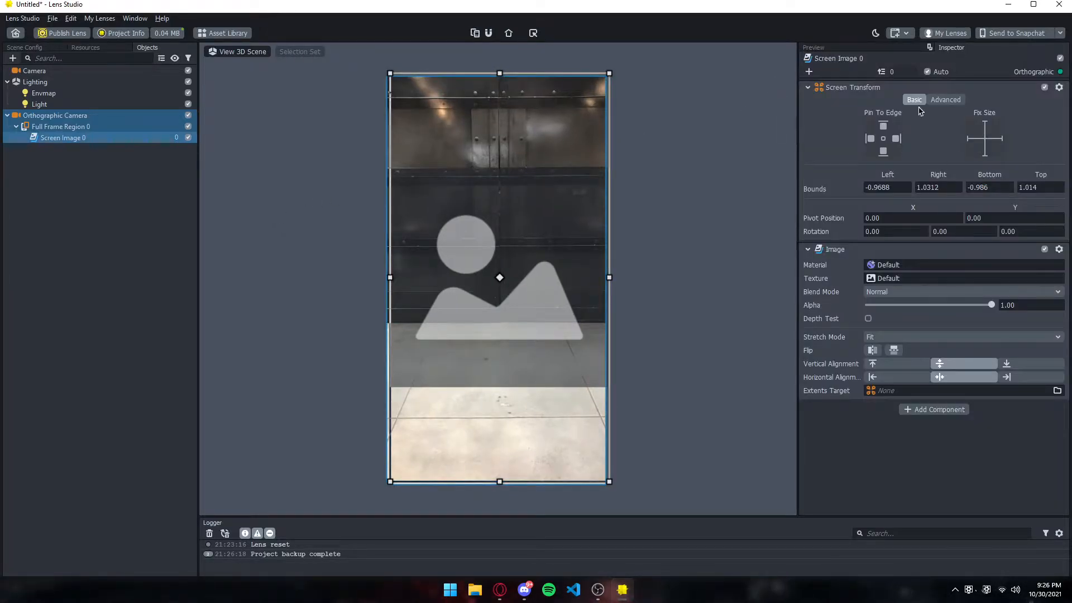
click(135, 19)
mouse_move(167, 32)
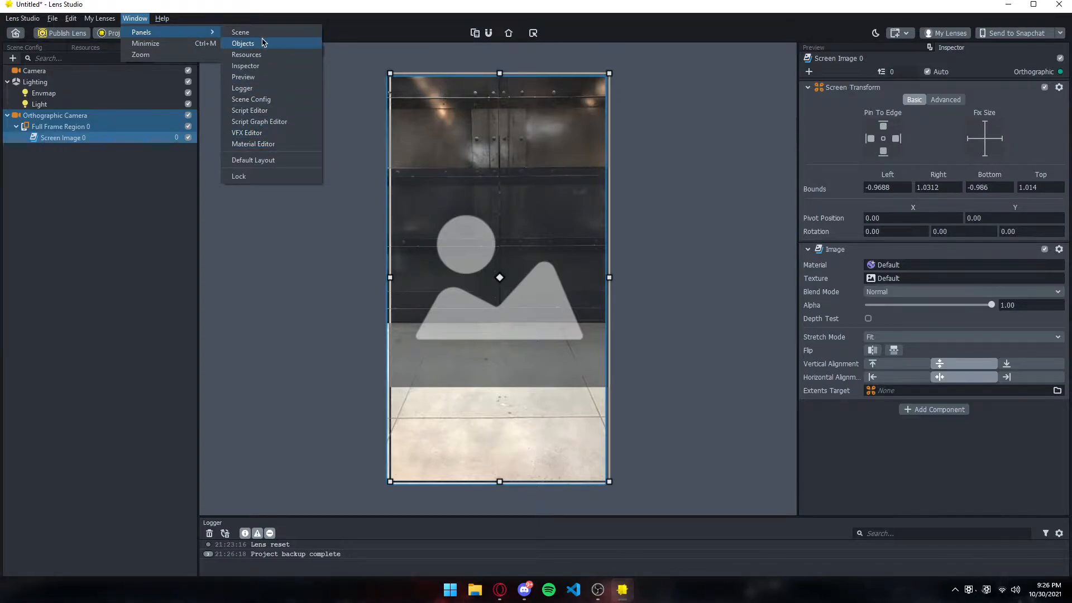
click(273, 160)
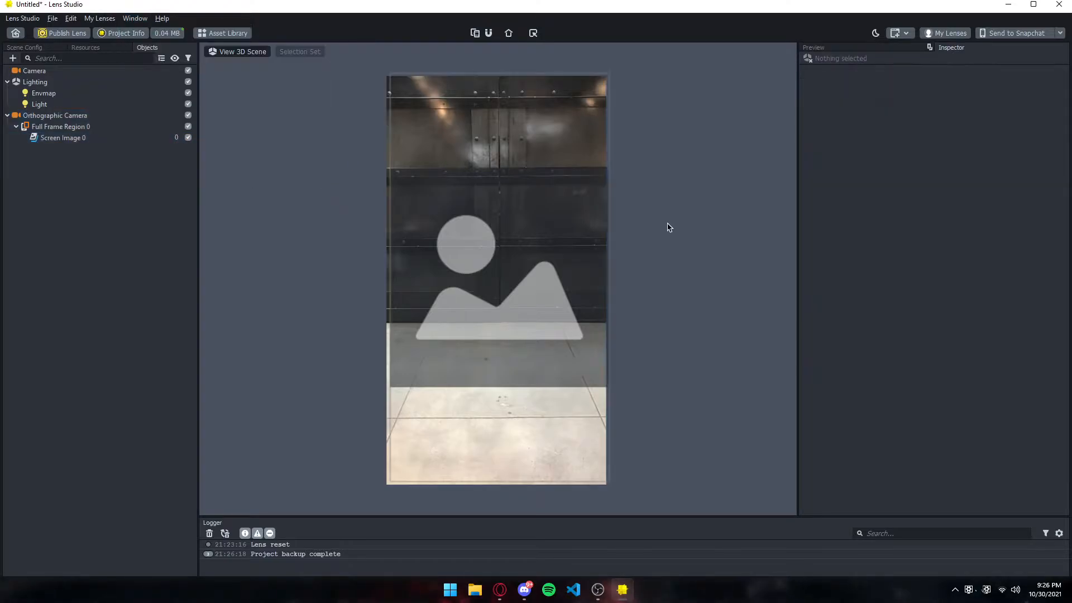
Select the screen image, import the duck image file from the Downloads folder as a texture and assign it to the image.
click(541, 225)
click(689, 217)
click(519, 223)
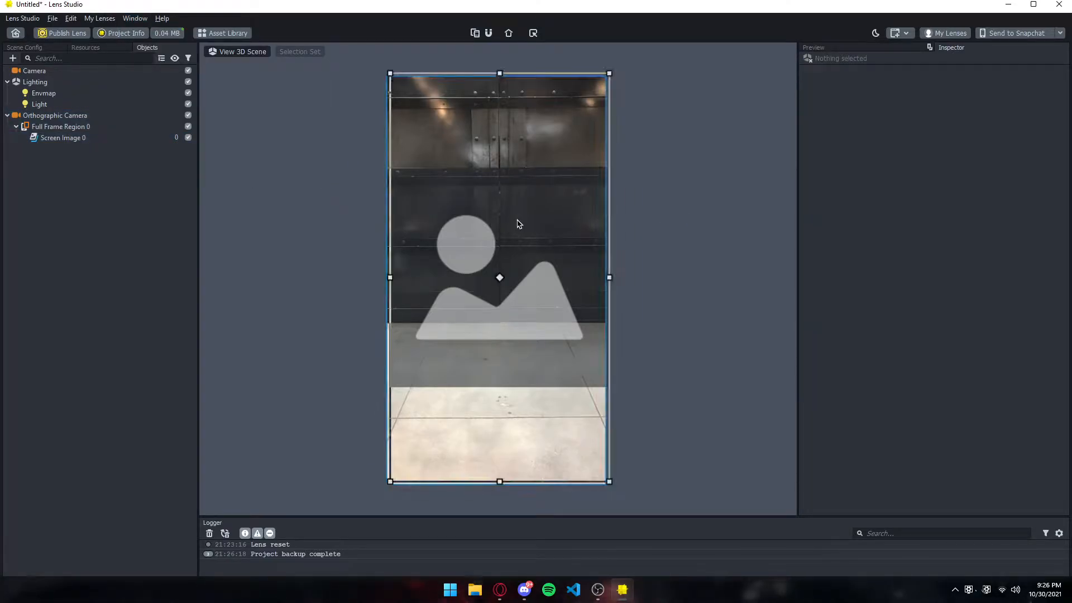
click(882, 278)
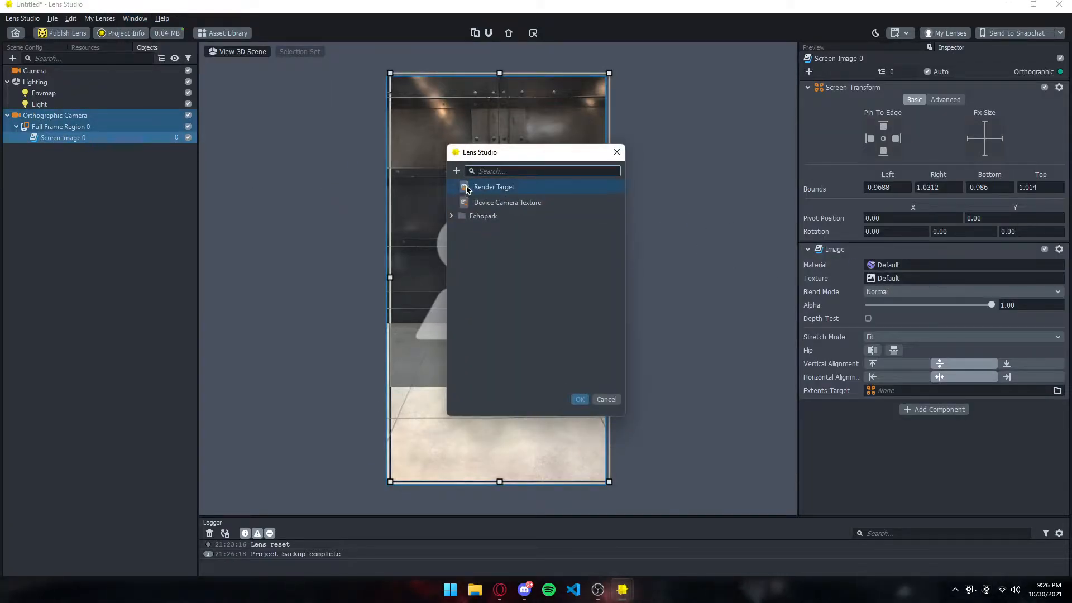
click(457, 170)
click(457, 398)
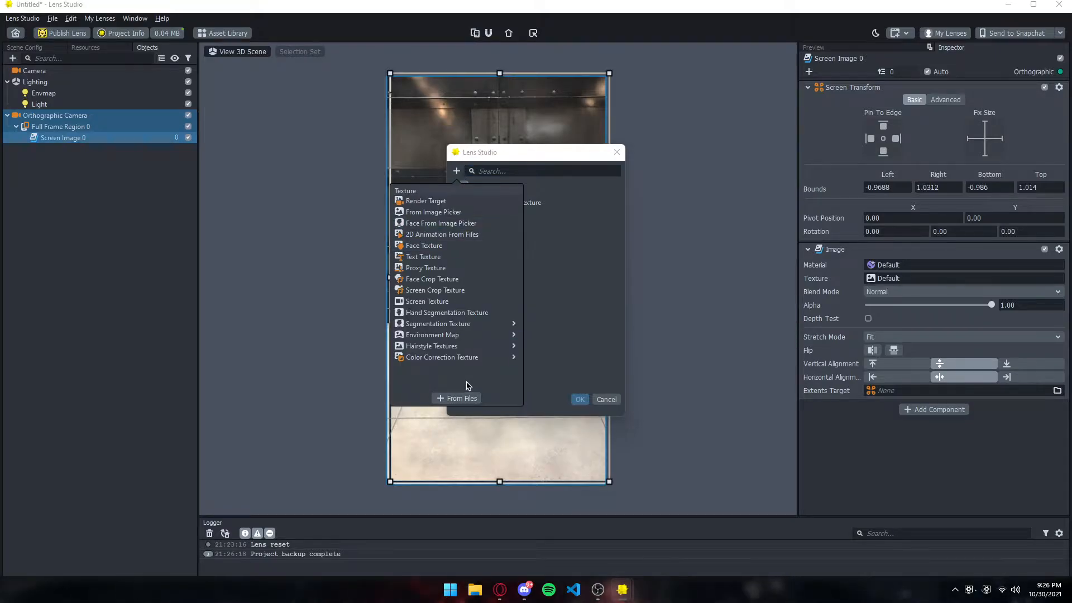
scroll(480, 383, up, 8)
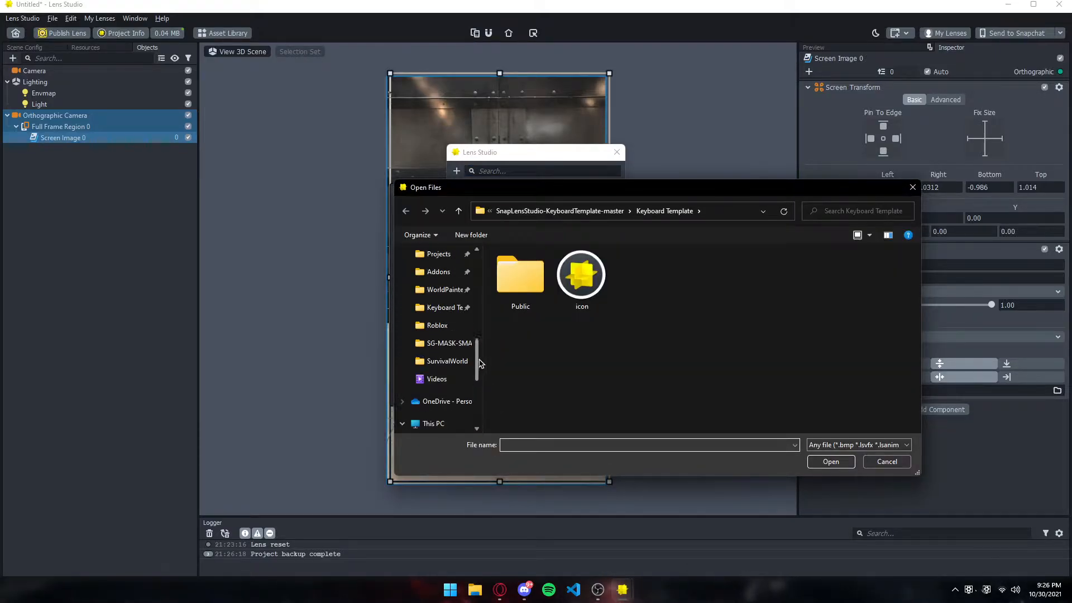
click(442, 295)
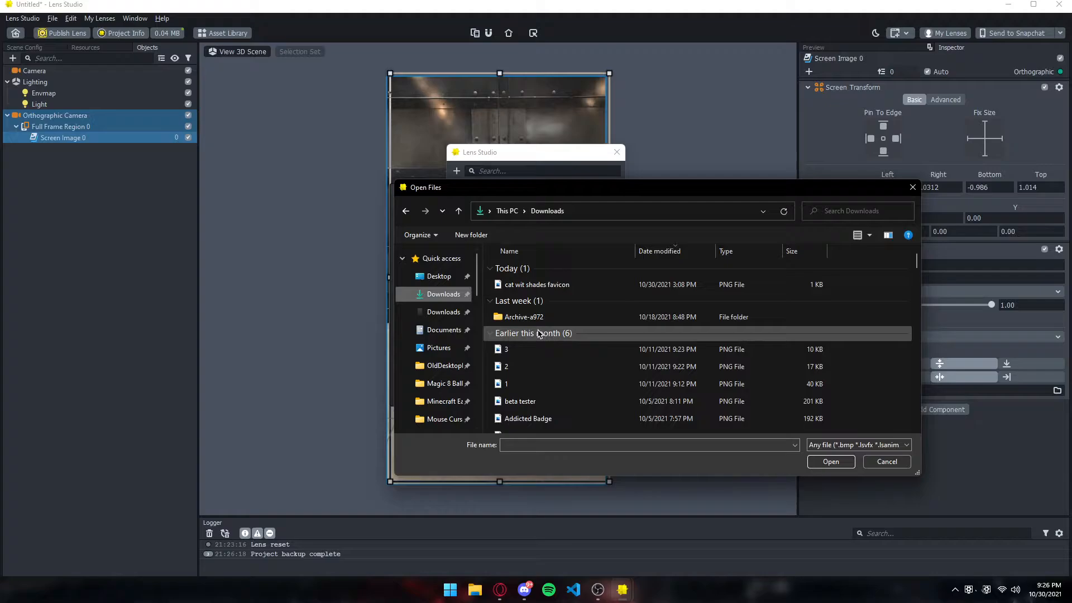
double_click(531, 282)
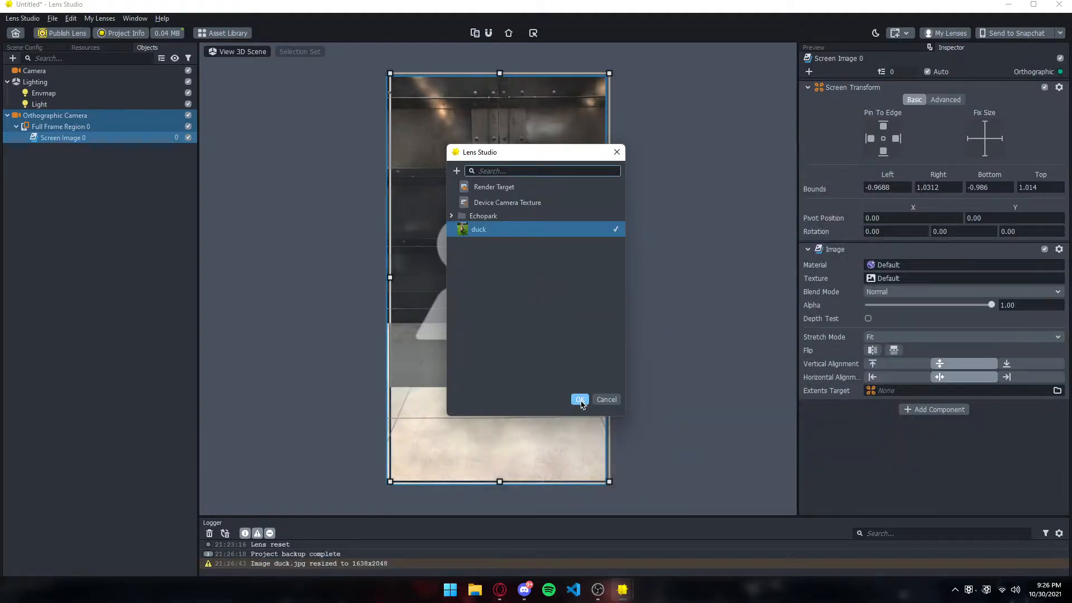
click(580, 400)
Shrink the duck screen image, move it to the upper-left part of the frame, and bring up the lens preview.
drag(609, 481, 594, 183)
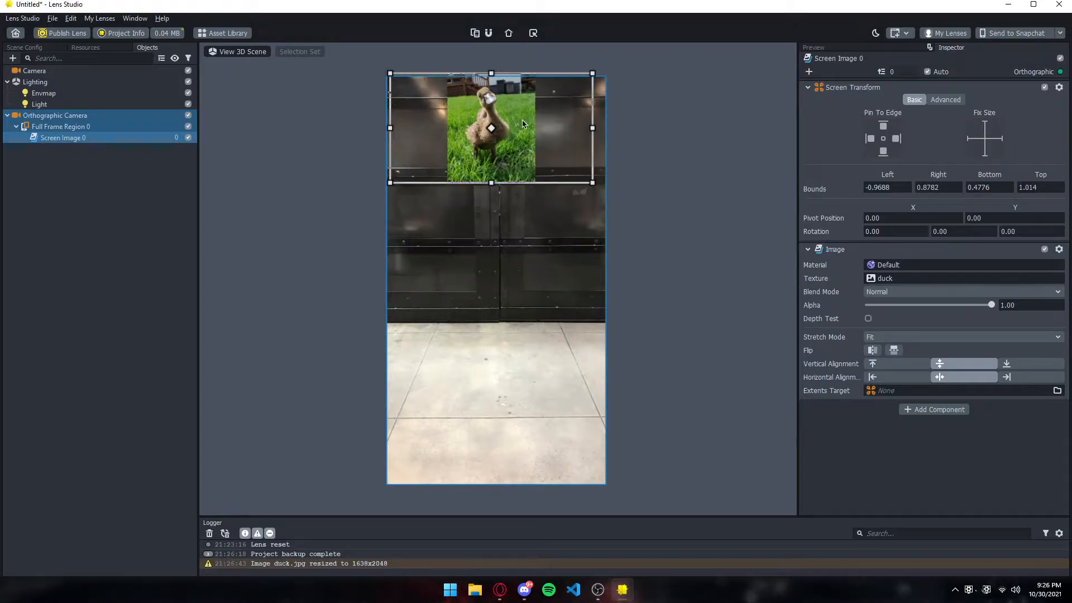
drag(536, 148, 490, 168)
click(655, 169)
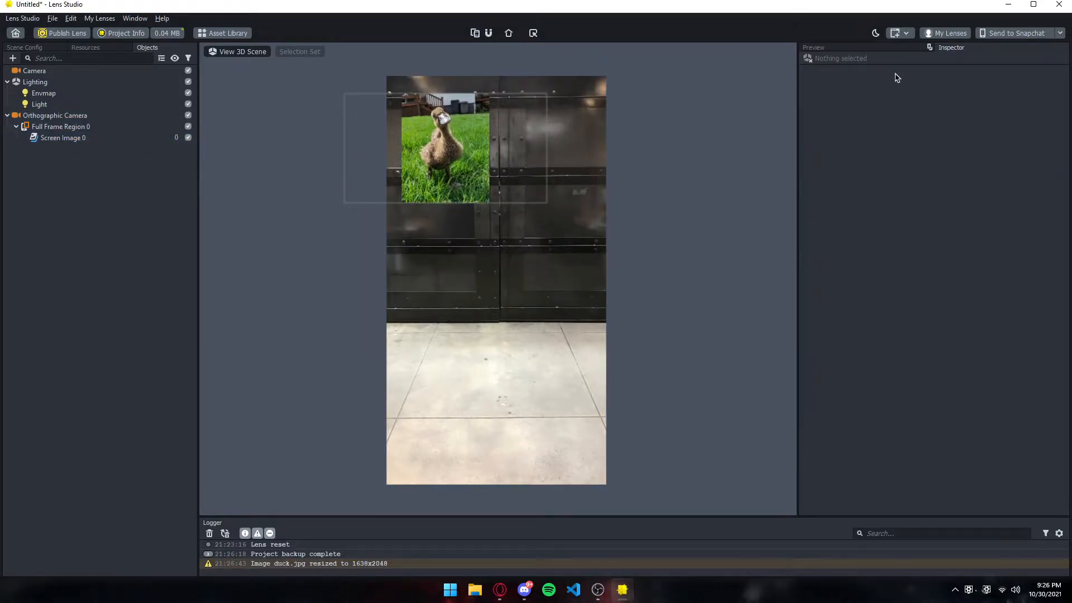
click(838, 48)
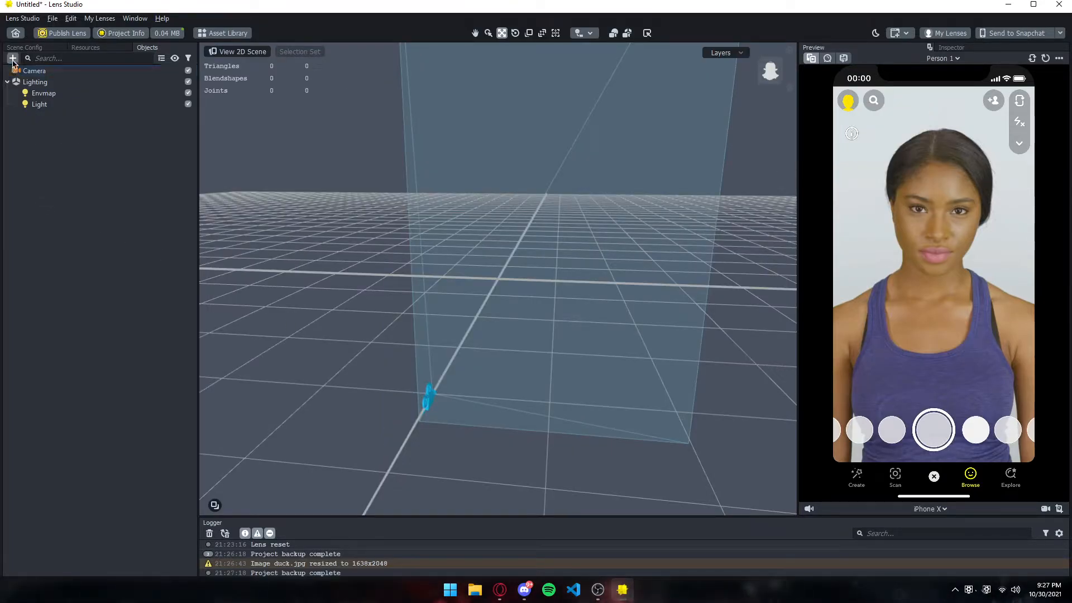
Add a Face Stretch effect to the scene and pull the outer eye corner point upward and outward to slant the eyes.
click(12, 58)
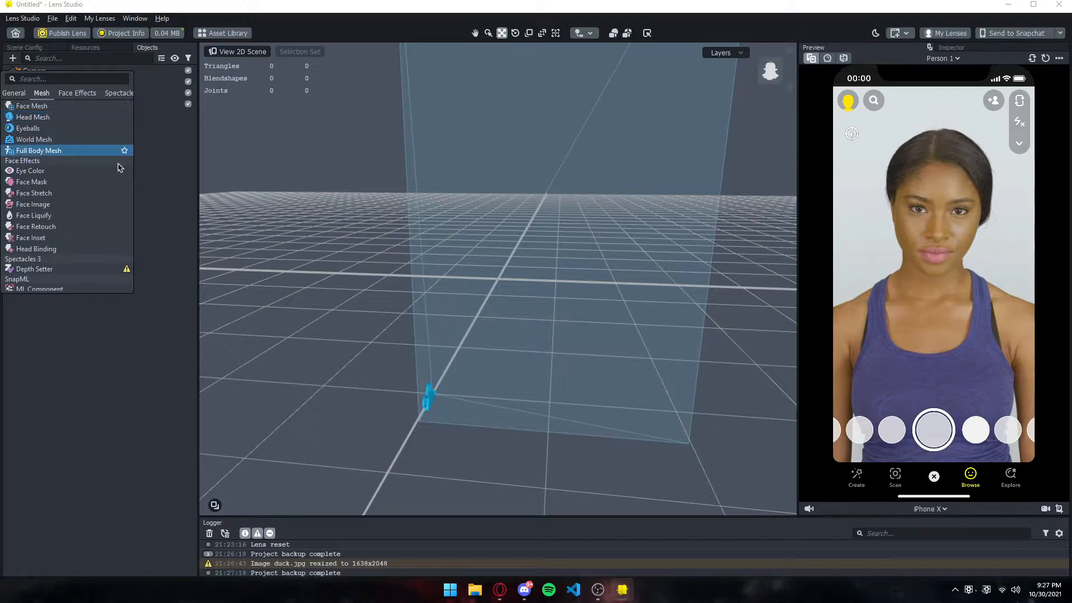
click(61, 198)
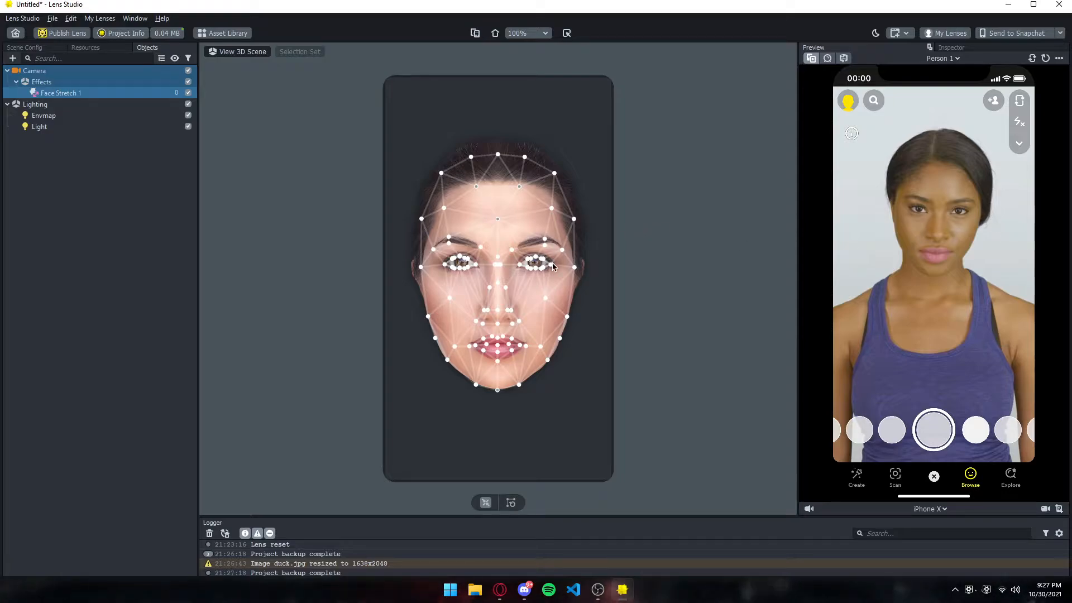
drag(550, 267, 583, 201)
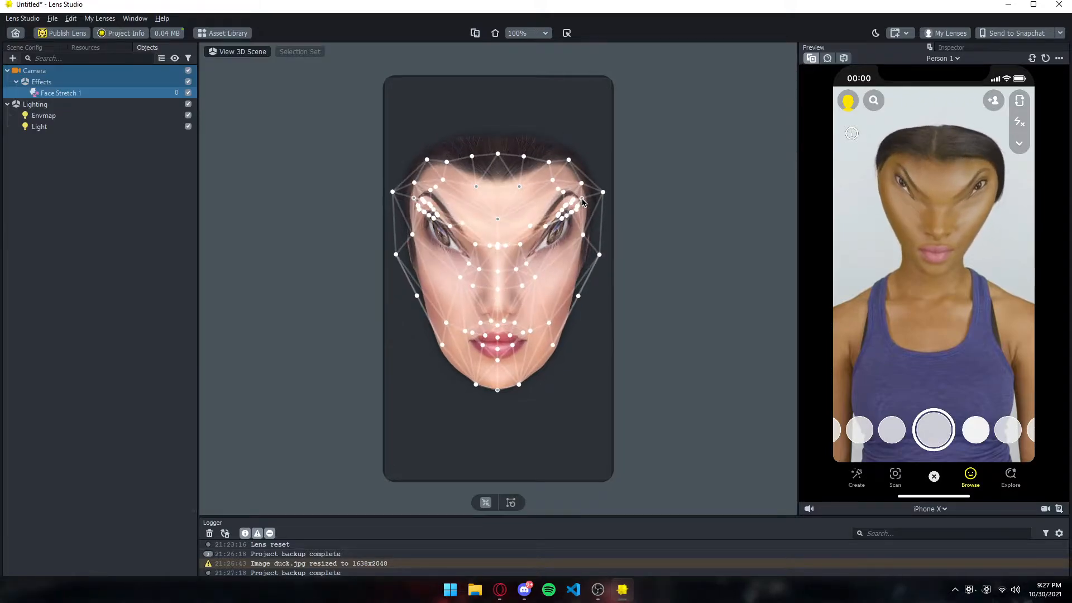